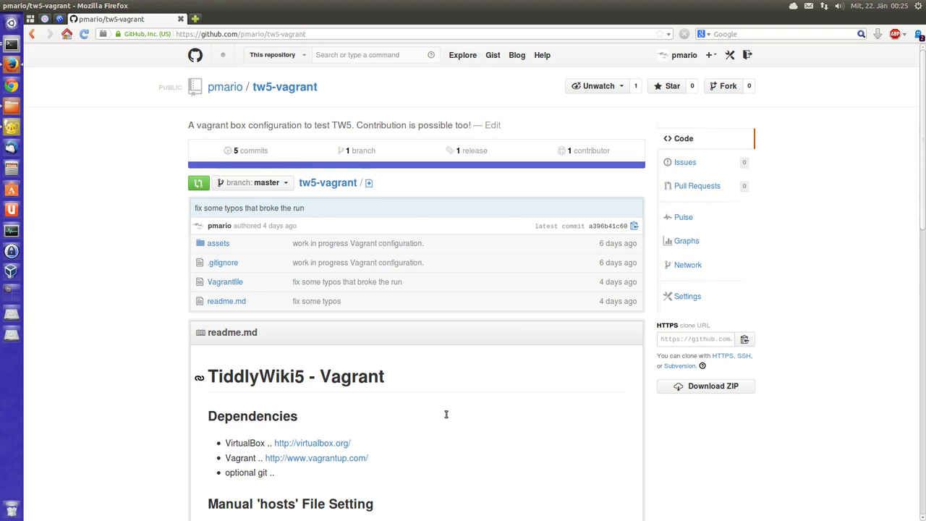
# Highlight the Dependencies heading and Vagrantfile name, then check the tw5-vagrant releases page
pyautogui.moveTo(301, 417); pyautogui.dragTo(209, 418)
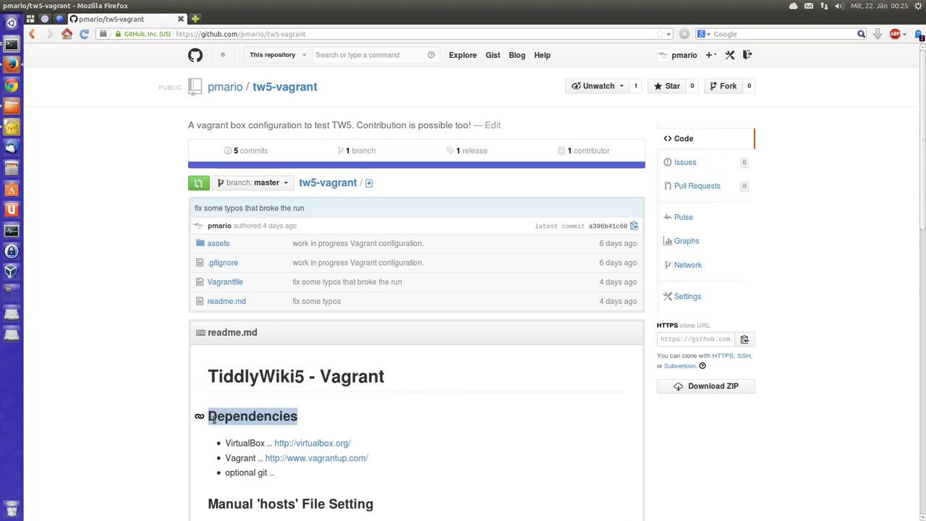
pyautogui.click(385, 431)
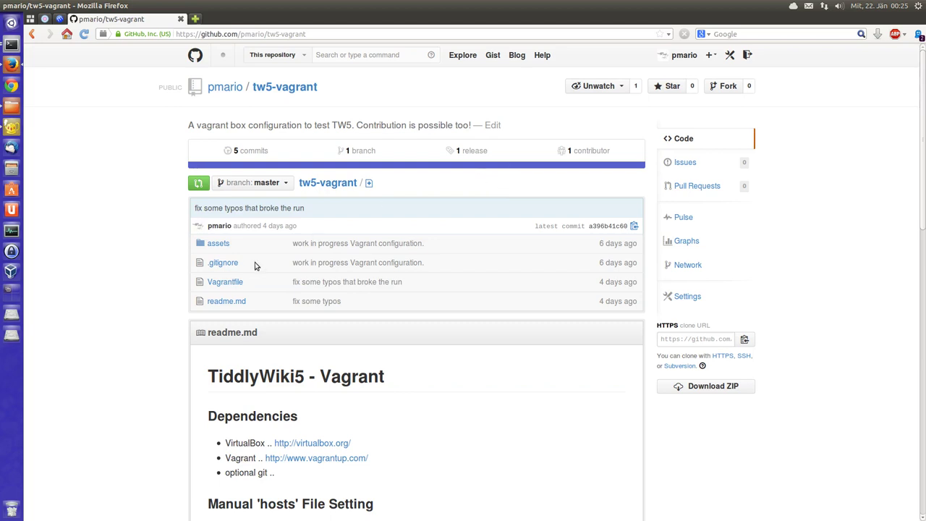
pyautogui.moveTo(246, 282); pyautogui.dragTo(206, 284)
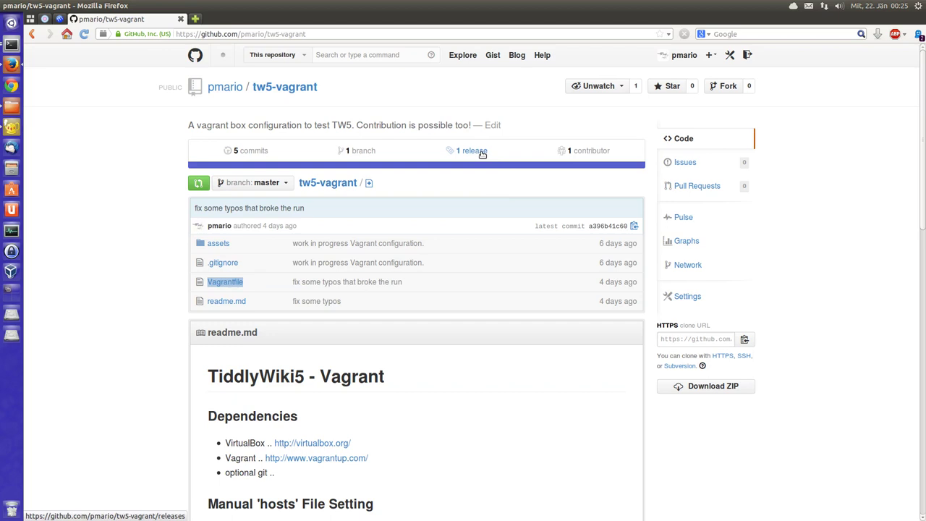
pyautogui.click(482, 153)
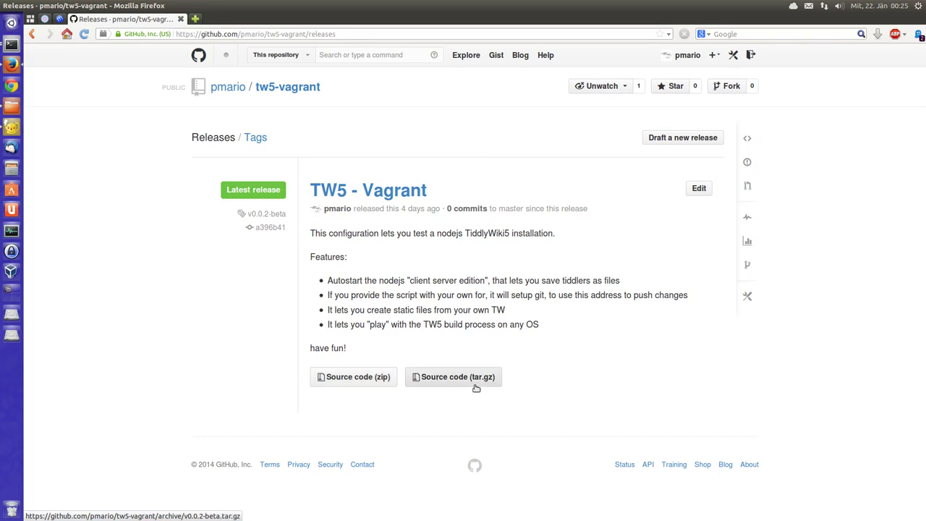
pyautogui.click(267, 89)
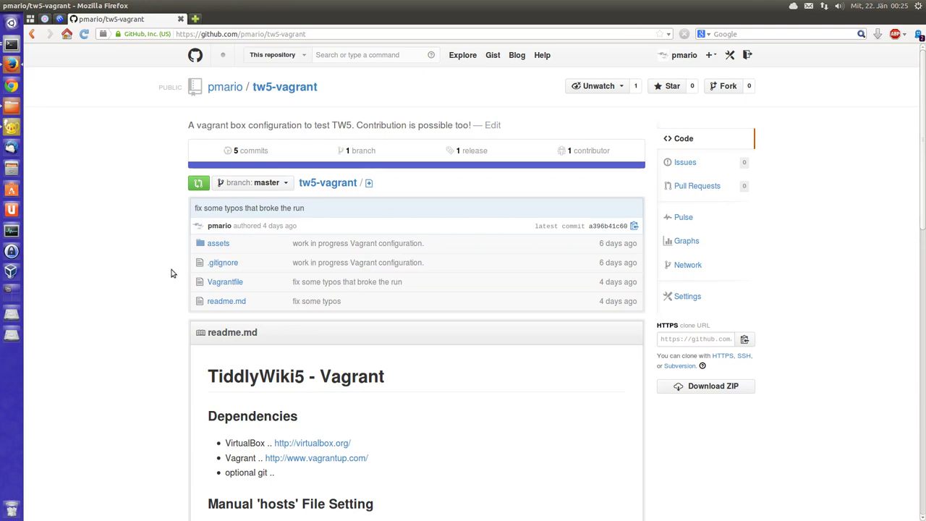
# Scroll to the readme's end and select the three git clone installation commands
pyautogui.scroll(-3, 154, 263)
pyautogui.scroll(-3, 159, 265)
pyautogui.scroll(-5, 161, 265)
pyautogui.scroll(-3, 162, 269)
pyautogui.scroll(-2, 162, 269)
pyautogui.moveTo(288, 334); pyautogui.dragTo(210, 302)
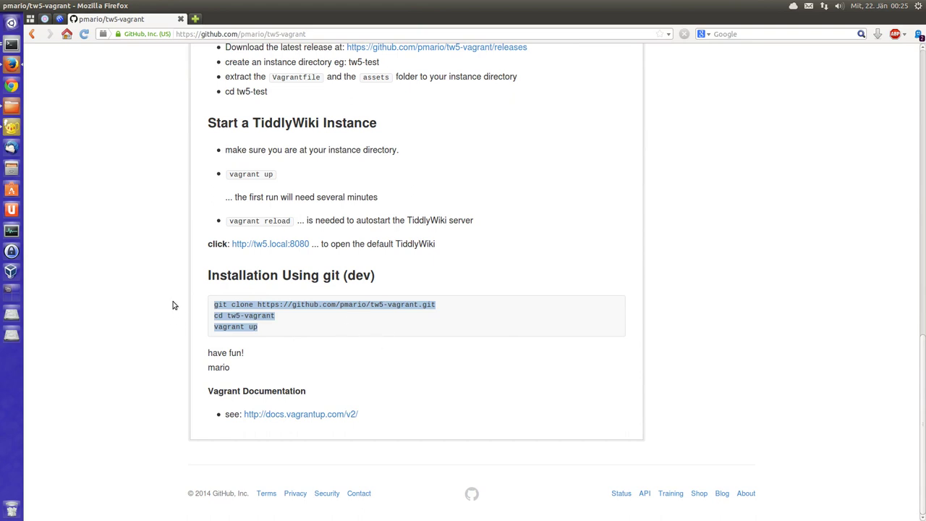
pyautogui.click(13, 107)
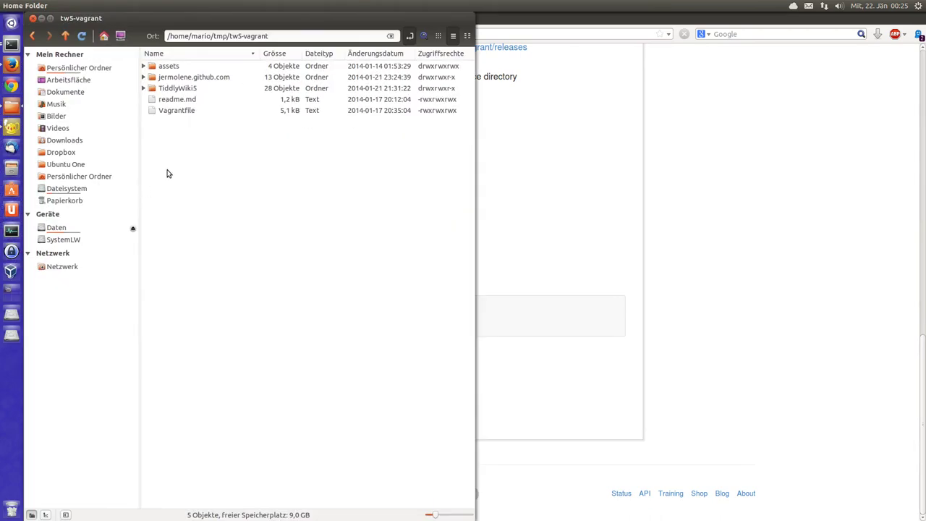
# Run 'vagrant up' in a new terminal in the tw5-vagrant folder
pyautogui.click(11, 45)
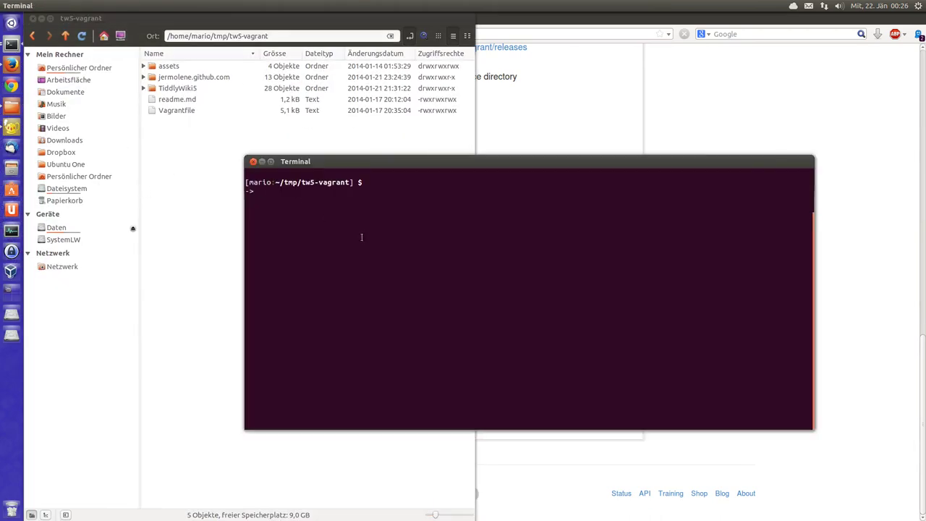
pyautogui.write('v')
pyautogui.write('agrant up')
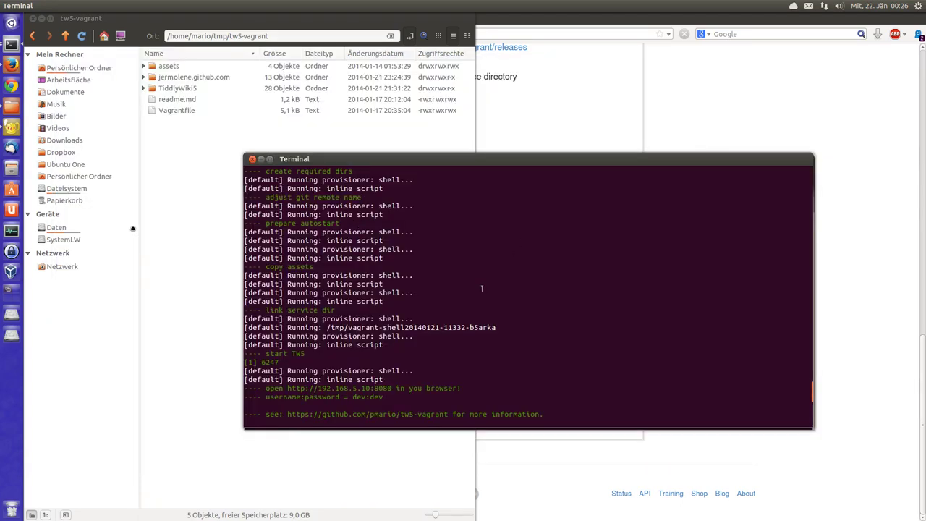
# Review the provisioning output, marking the TiddlyWiki5 clone line and checked-out file count
pyautogui.scroll(5, 481, 289)
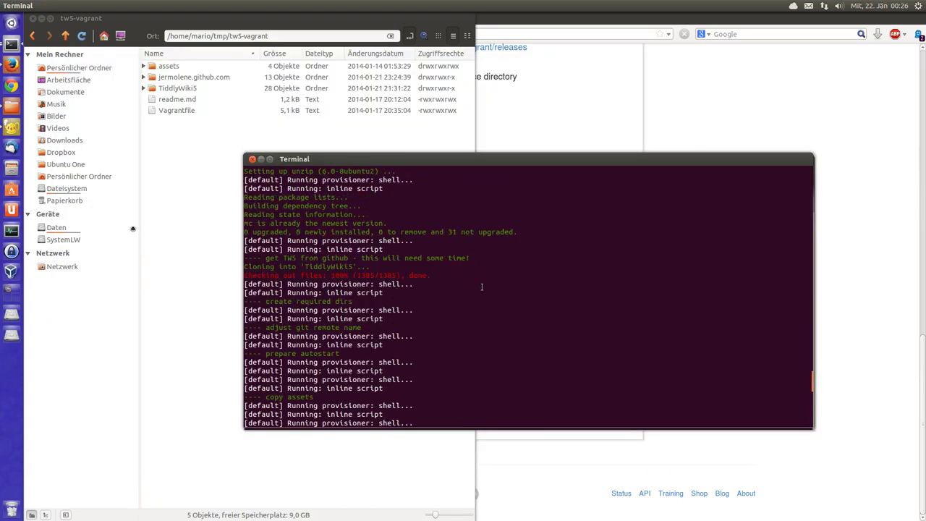
pyautogui.scroll(5, 482, 287)
pyautogui.scroll(1, 370, 245)
pyautogui.moveTo(365, 241); pyautogui.dragTo(339, 247)
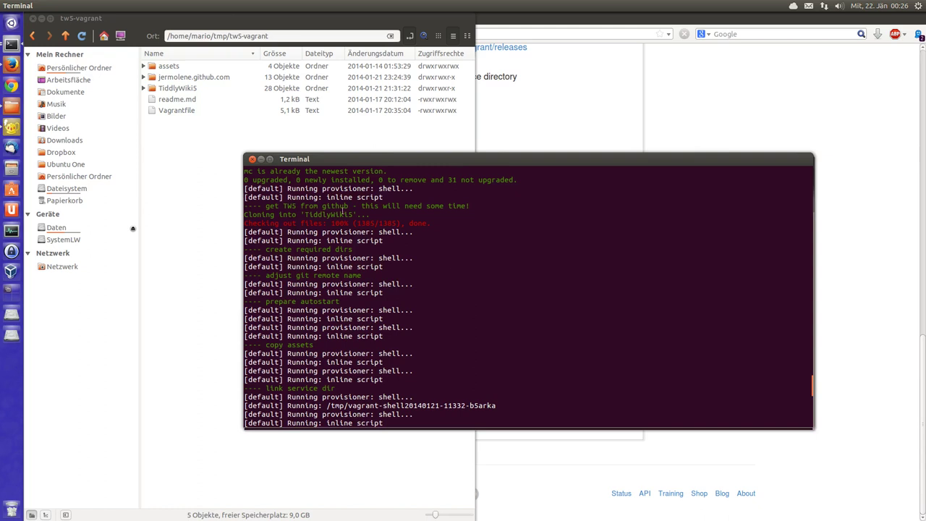
pyautogui.moveTo(352, 214); pyautogui.dragTo(270, 214)
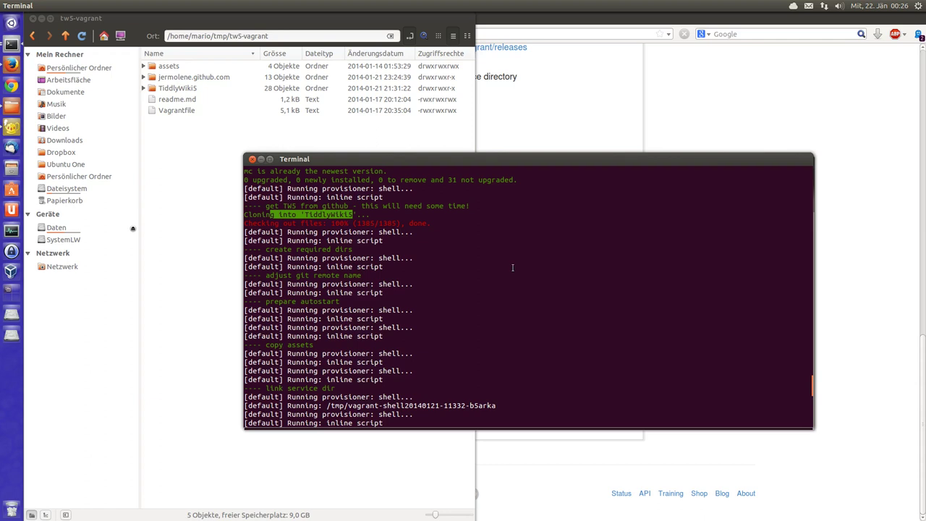
pyautogui.moveTo(400, 224); pyautogui.dragTo(360, 226)
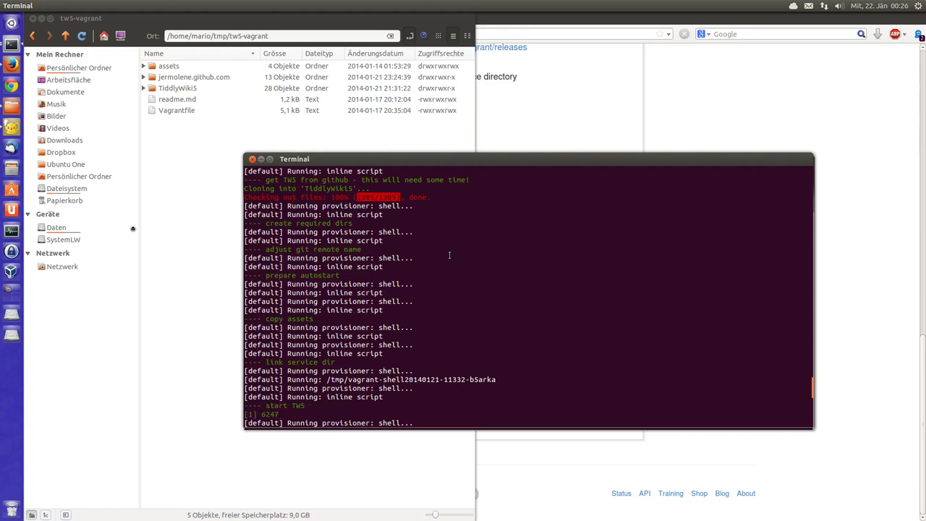
pyautogui.hotkey('ctrl', 'c')
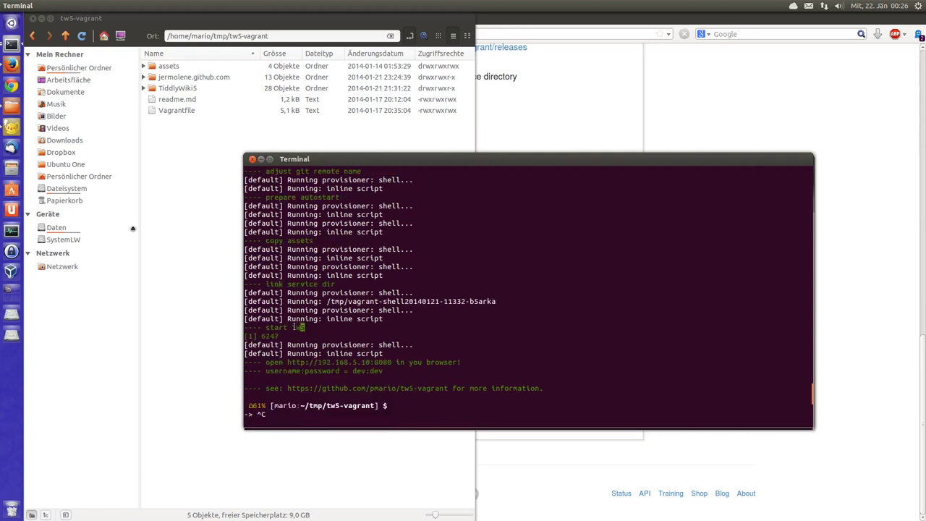
pyautogui.moveTo(306, 327); pyautogui.dragTo(267, 327)
pyautogui.moveTo(391, 362); pyautogui.dragTo(288, 364)
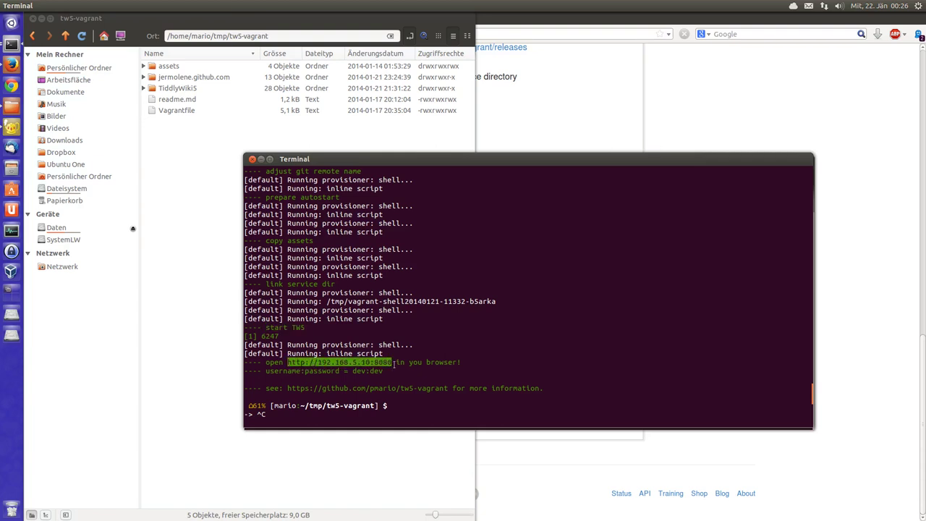
pyautogui.click(537, 124)
# Load the pasted address 192.168.5.10:8080 in a new Firefox tab
pyautogui.click(193, 19)
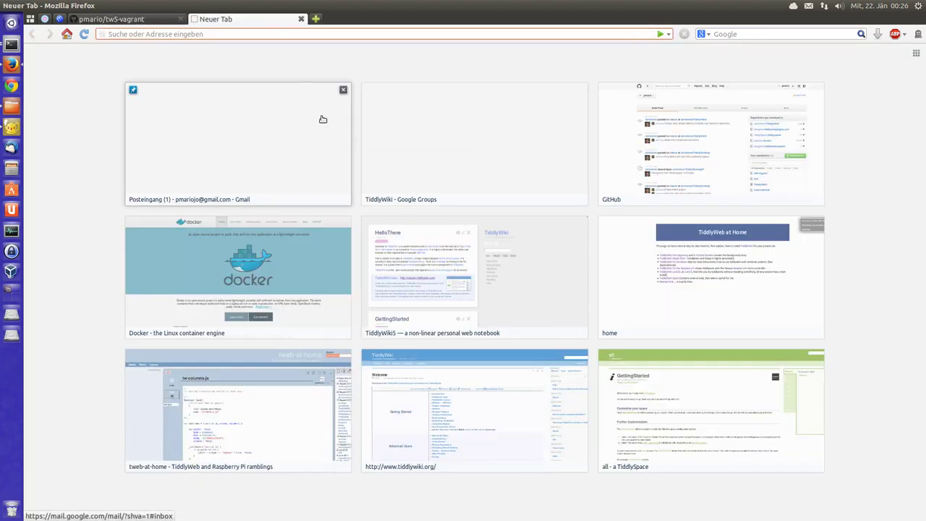
pyautogui.hotkey('ctrl', 'v')
pyautogui.press('Return')
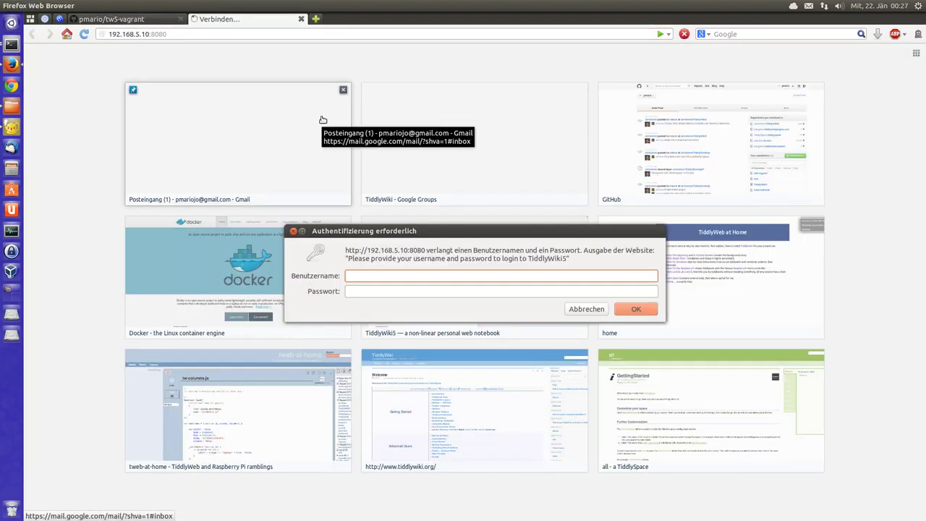
# Log in as user dev after confirming the credentials in Terminal, declining to save the password
pyautogui.press('Tab')
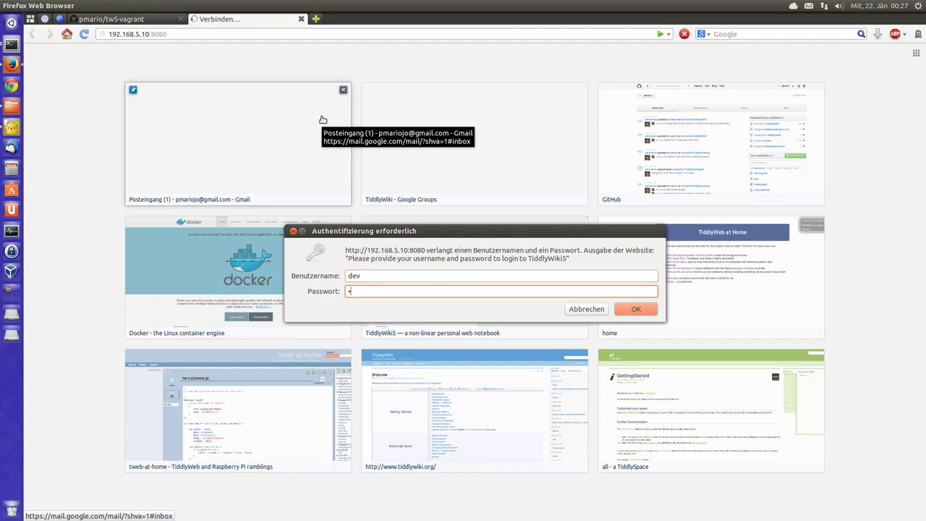
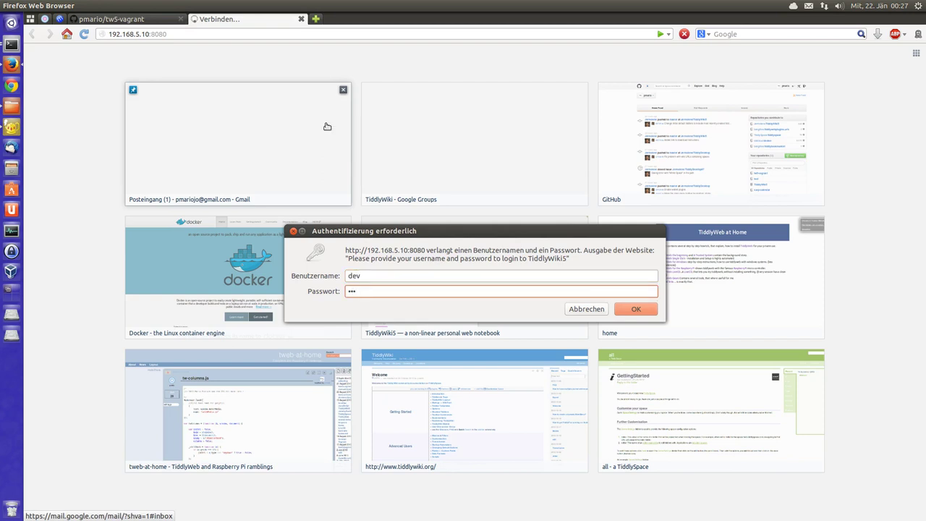
pyautogui.hotkey('alt', 'Tab')
pyautogui.hotkey('alt', 'Tab')
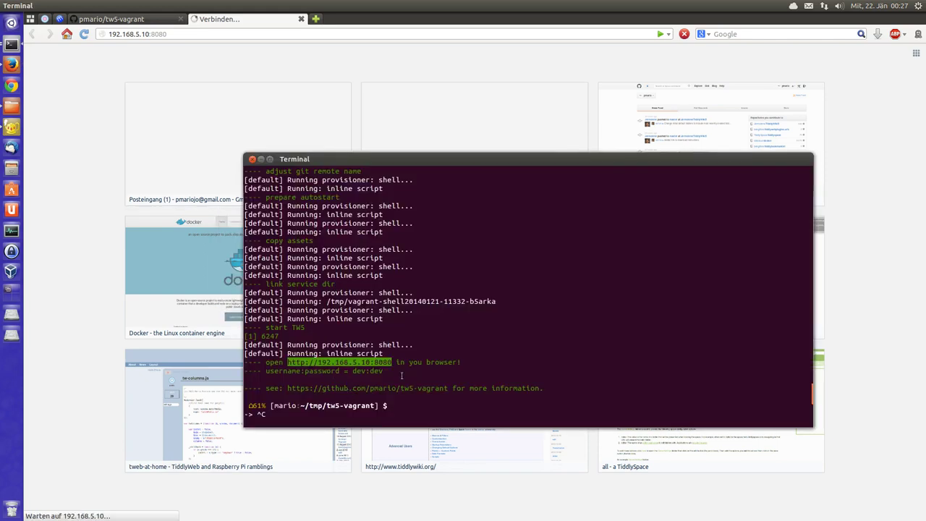
pyautogui.moveTo(358, 381); pyautogui.dragTo(288, 371)
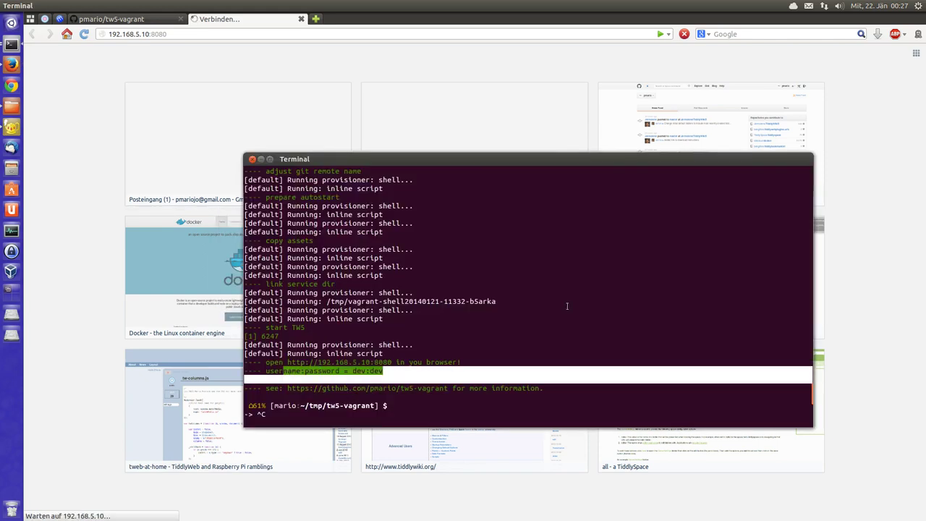
pyautogui.click(816, 259)
pyautogui.click(647, 309)
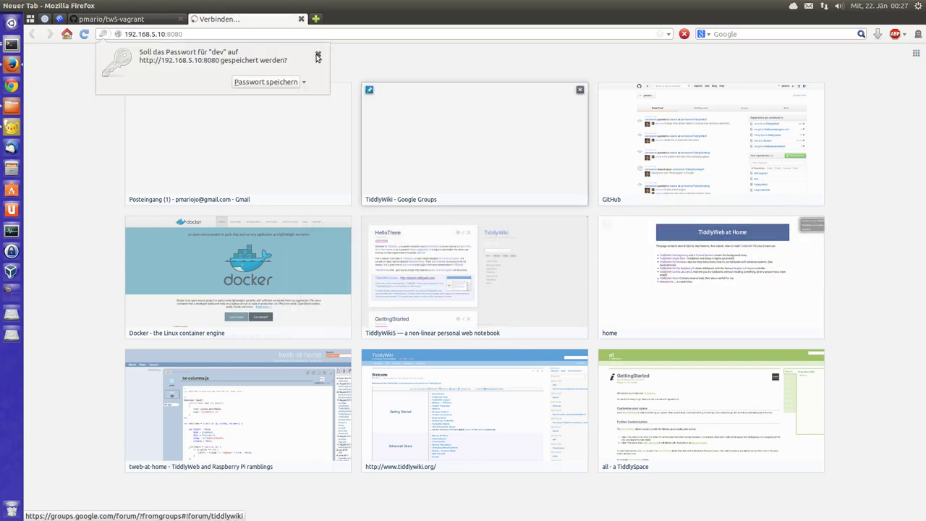
pyautogui.click(318, 55)
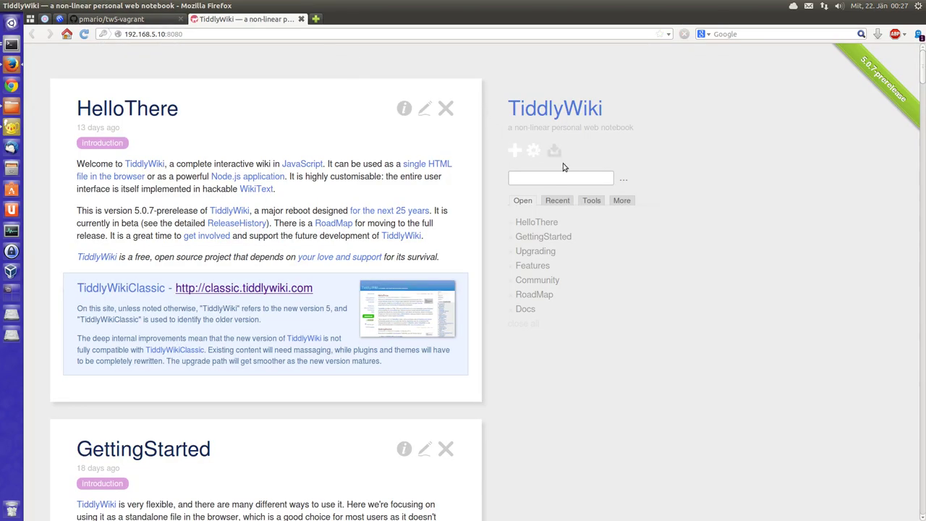
# Create and save a blank tiddler titled New Tiddler
pyautogui.click(514, 150)
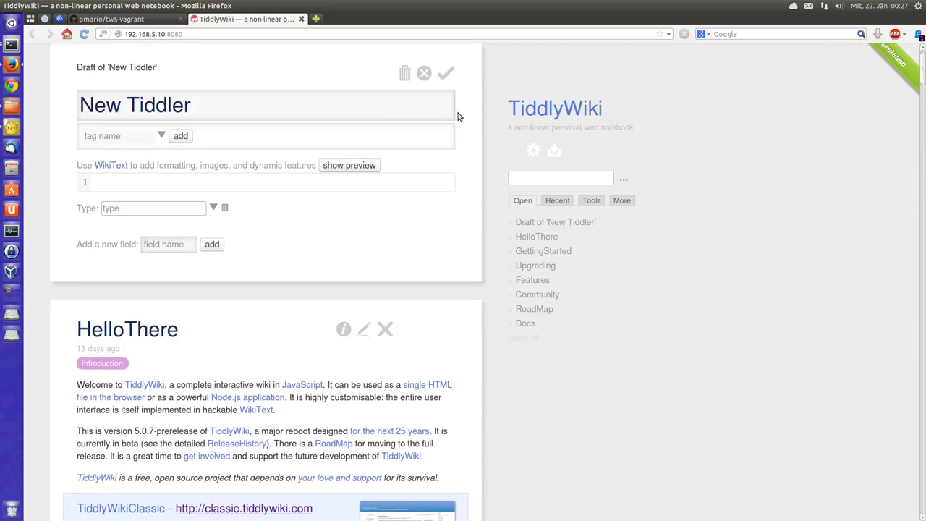
pyautogui.click(446, 73)
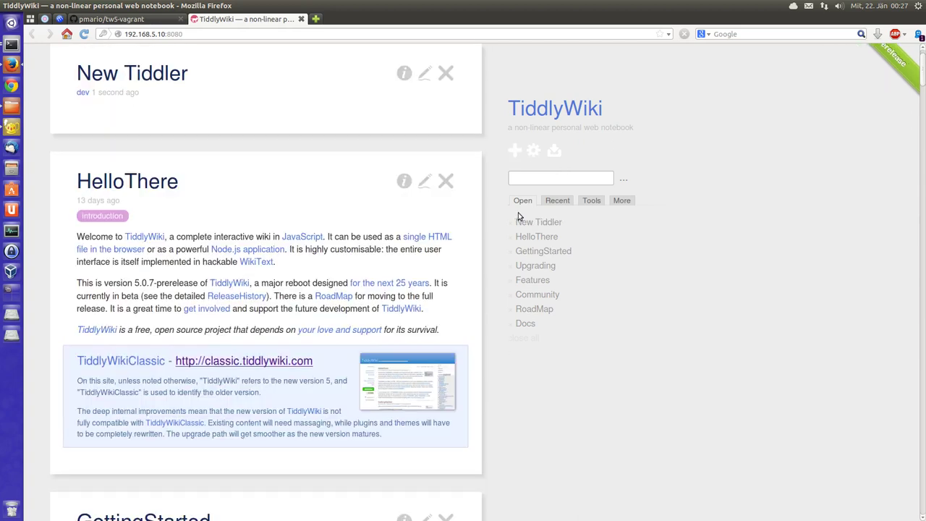
pyautogui.hotkey('alt', 'Tab')
pyautogui.hotkey('alt', 'Tab')
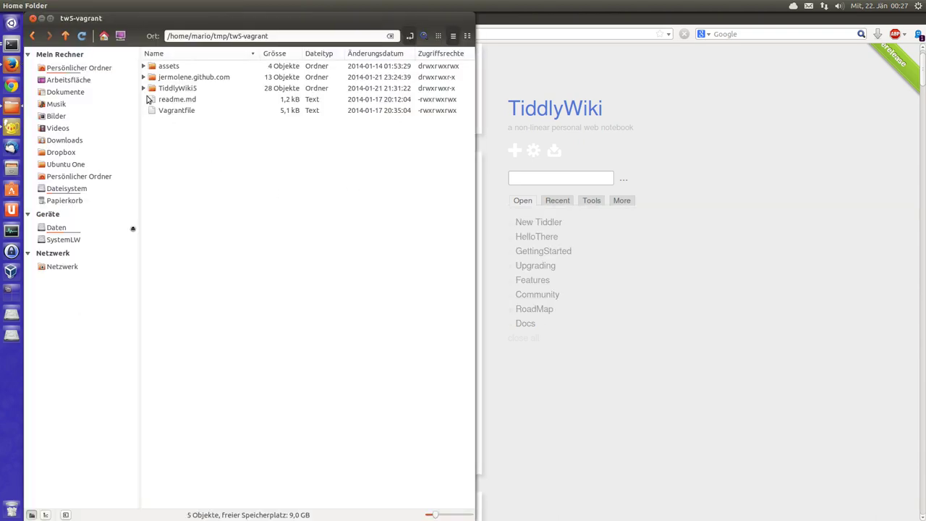
# Expand TiddlyWiki5 > editions > clientserver > tiddlers and select New Tiddler.tid
pyautogui.click(143, 88)
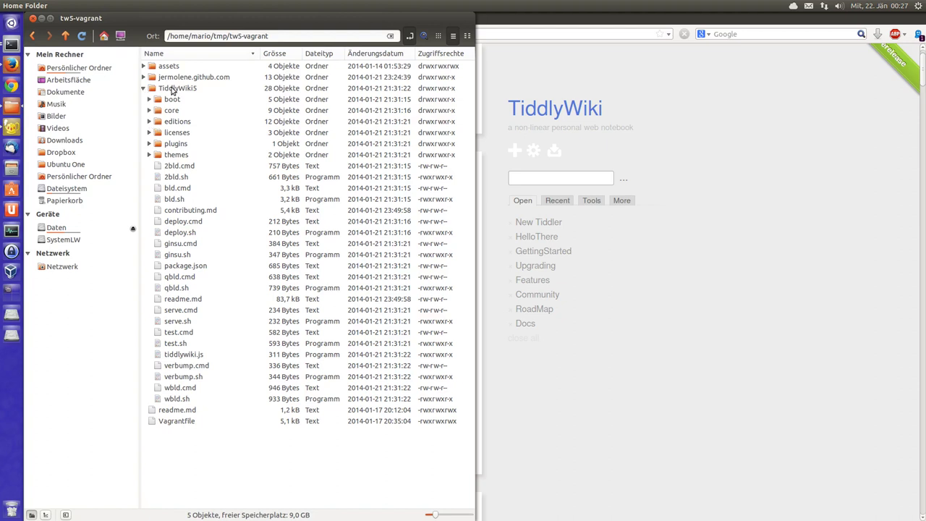
pyautogui.click(149, 122)
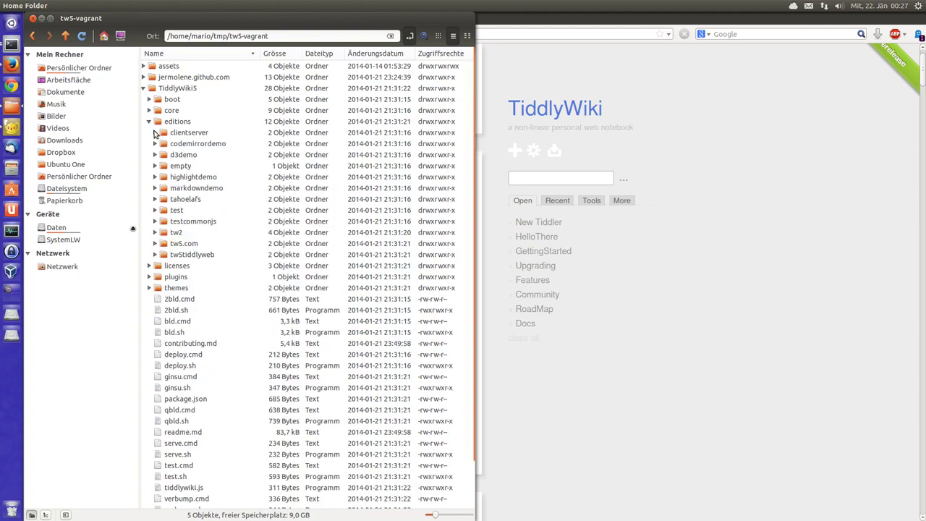
pyautogui.click(154, 133)
pyautogui.click(160, 144)
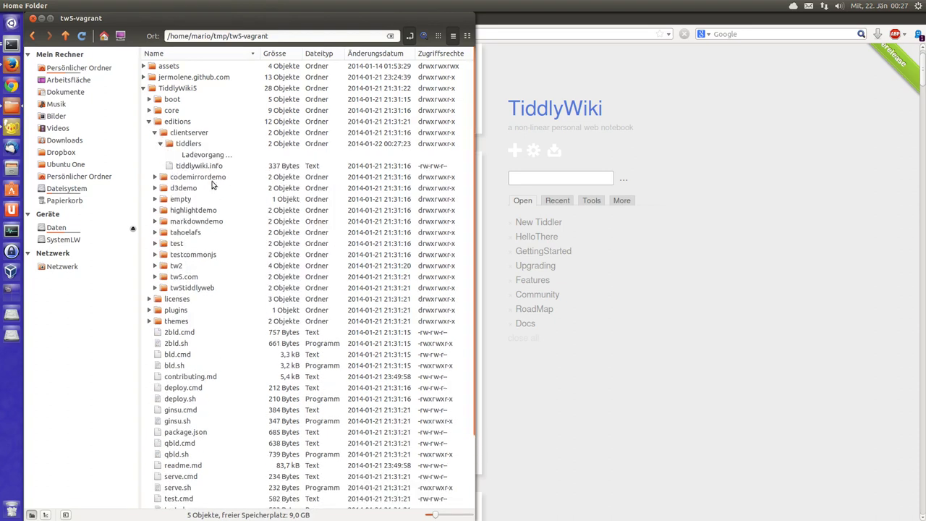
pyautogui.click(201, 165)
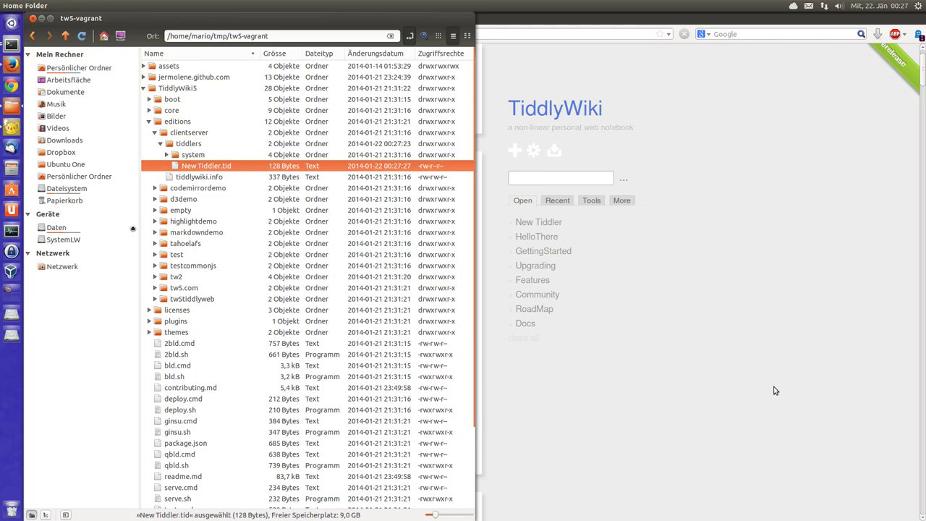
pyautogui.click(739, 347)
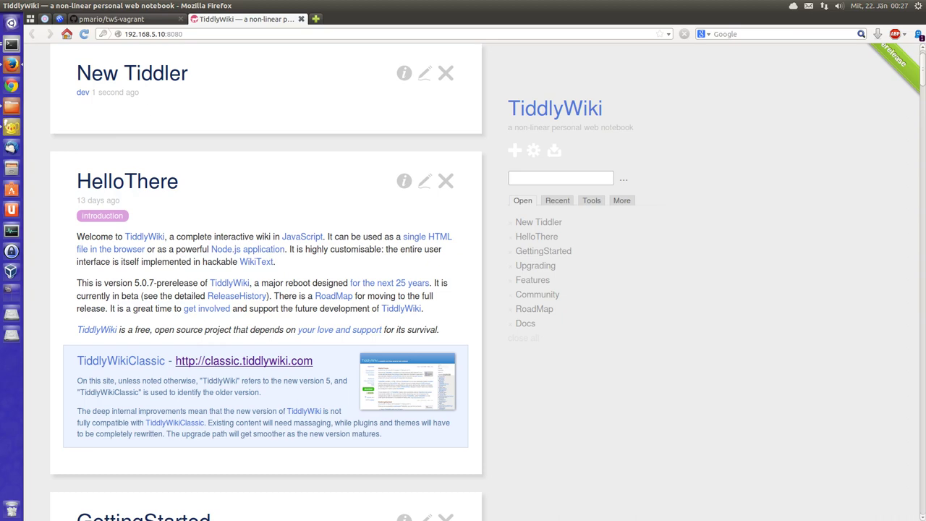
# Collapse the clientserver folder in Files and select the tw5.com folder
pyautogui.hotkey('alt', 'Tab')
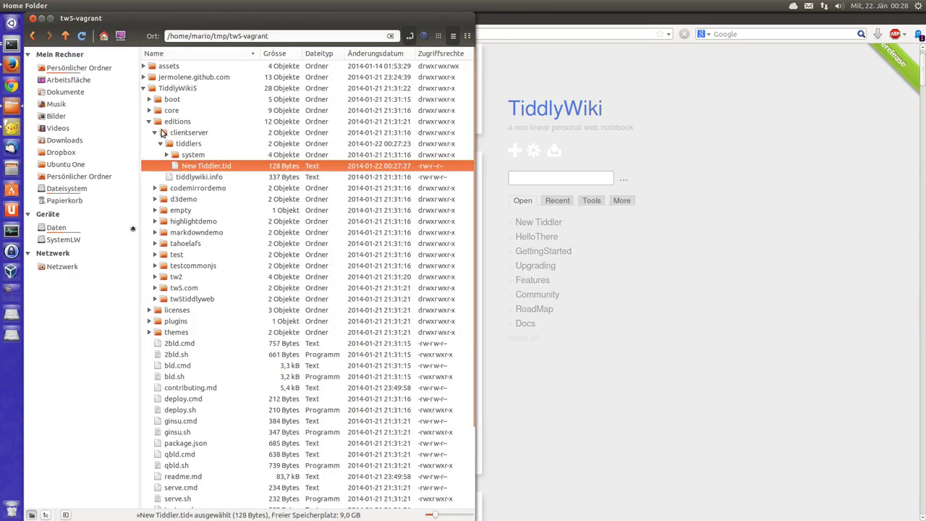
pyautogui.click(155, 132)
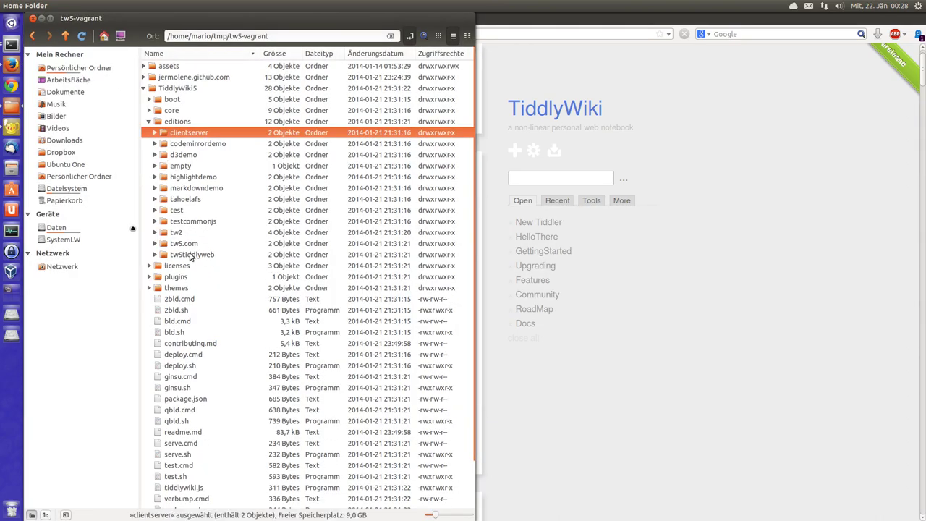
pyautogui.click(188, 244)
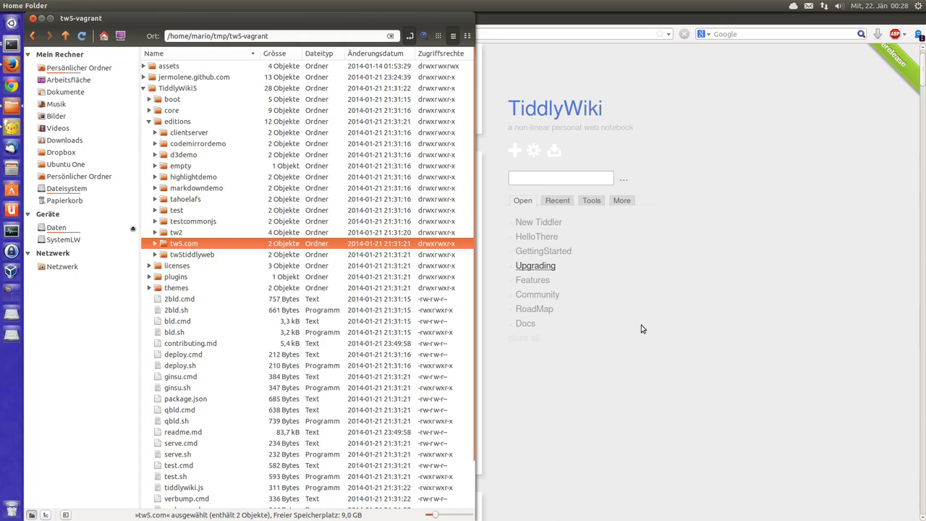
pyautogui.click(640, 329)
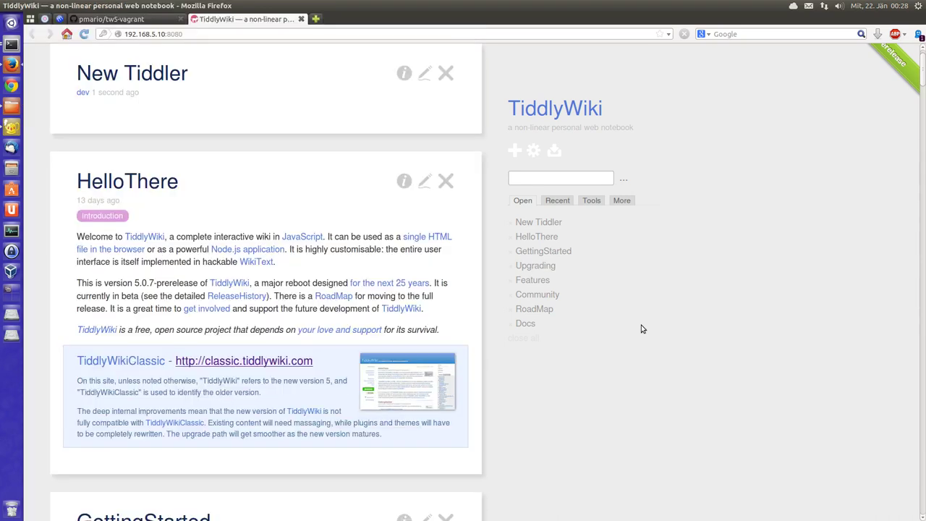